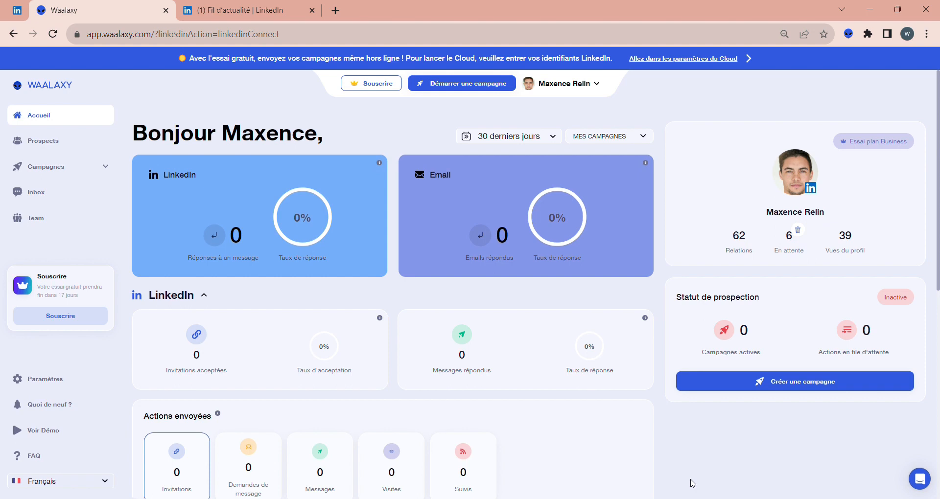
# Start a new campaign by browsing the sequences and selecting the recommended "Invitation + Message" sequence
pyautogui.click(461, 86)
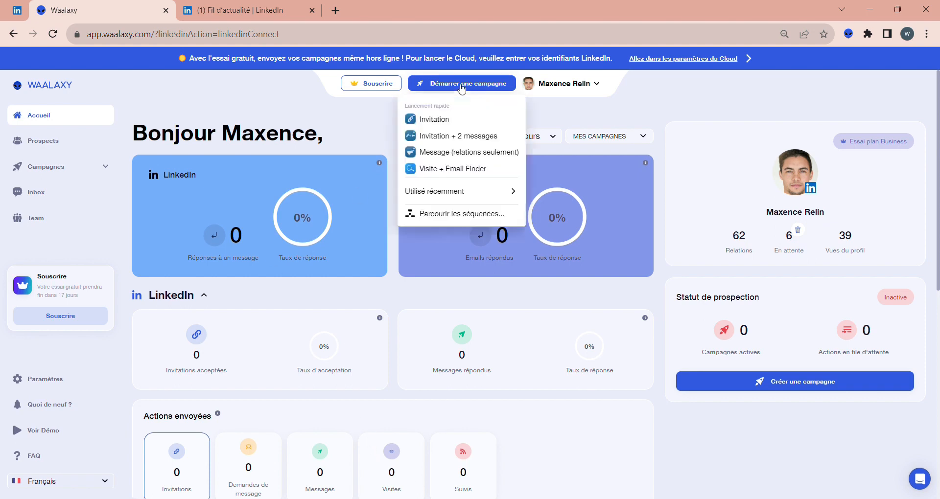
pyautogui.click(444, 215)
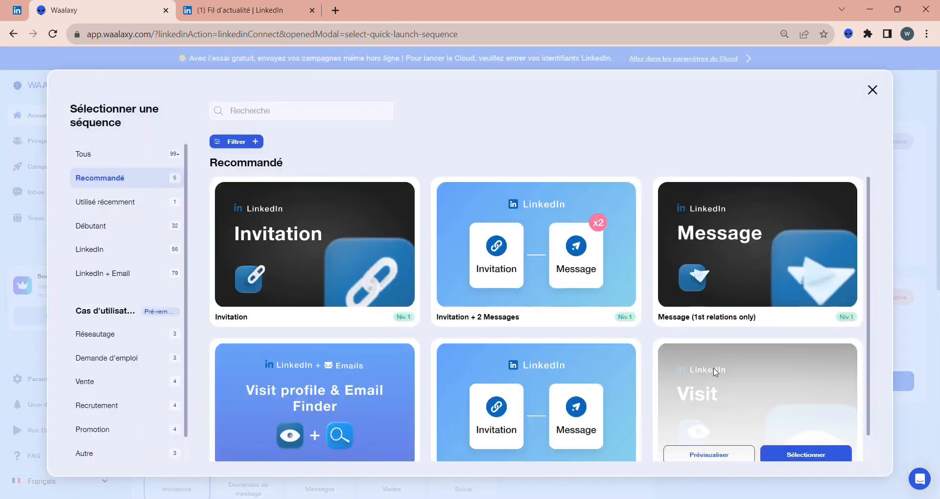
pyautogui.scroll(-1, 871, 260)
pyautogui.moveTo(561, 392)
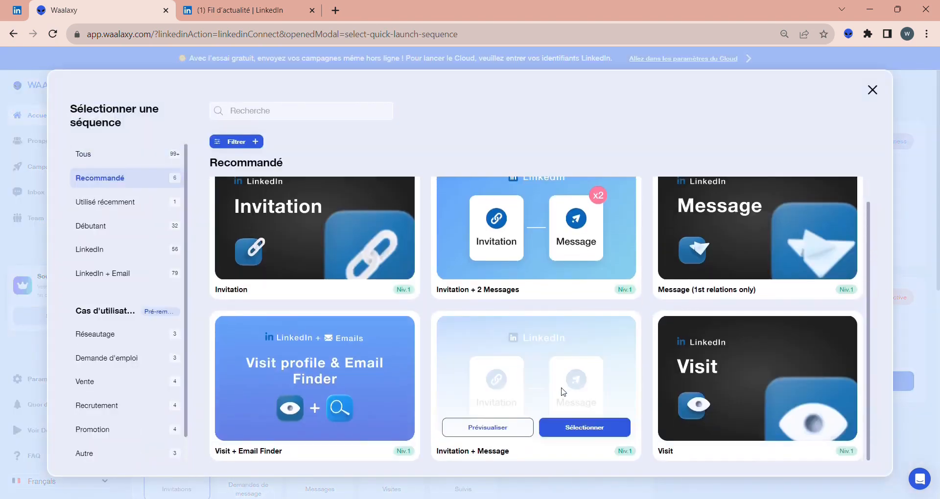
pyautogui.click(599, 439)
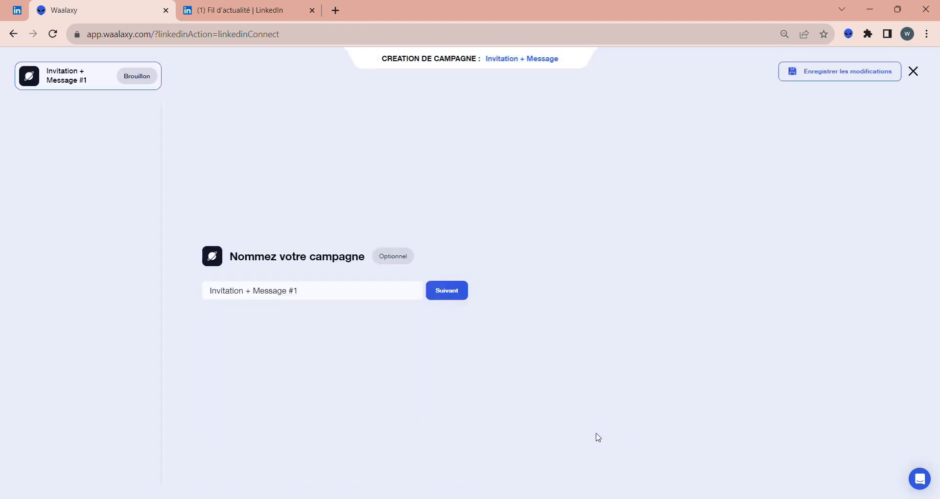
# Name the campaign "Invitation + Message Photographes Rennes" and continue to adding prospects
pyautogui.click(256, 292)
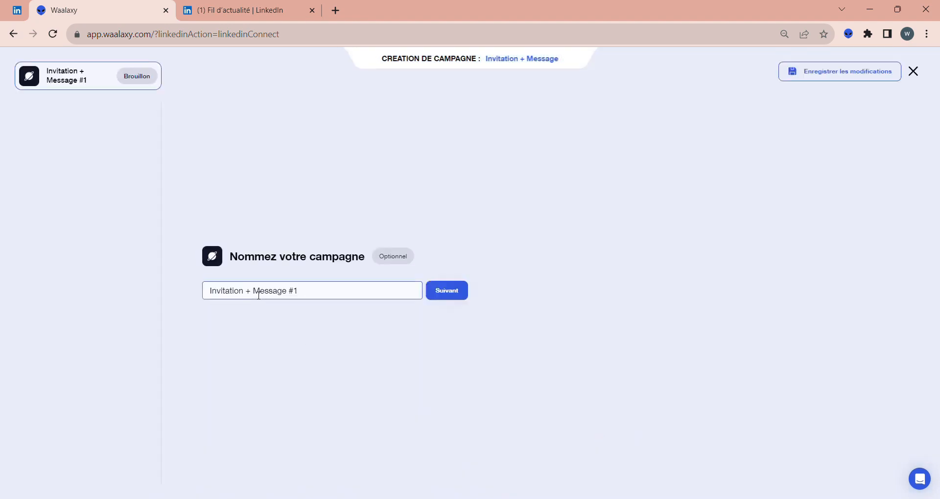
pyautogui.moveTo(259, 294); pyautogui.dragTo(330, 300)
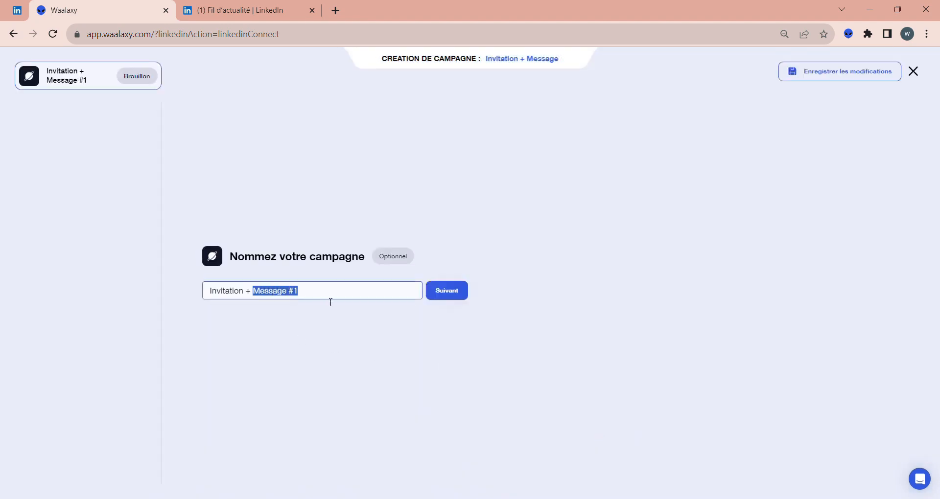
pyautogui.click(333, 298)
pyautogui.press('BackSpace')
pyautogui.press('BackSpace')
pyautogui.write('p')
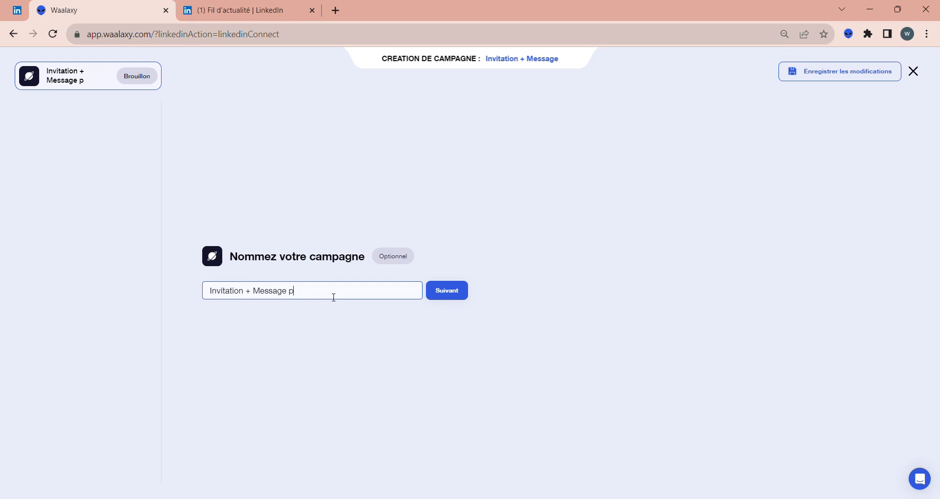
pyautogui.press('BackSpace')
pyautogui.write('Prog')
pyautogui.press('BackSpace')
pyautogui.press('BackSpace')
pyautogui.press('BackSpace')
pyautogui.press('BackSpace')
pyautogui.write('Photographes Rennes')
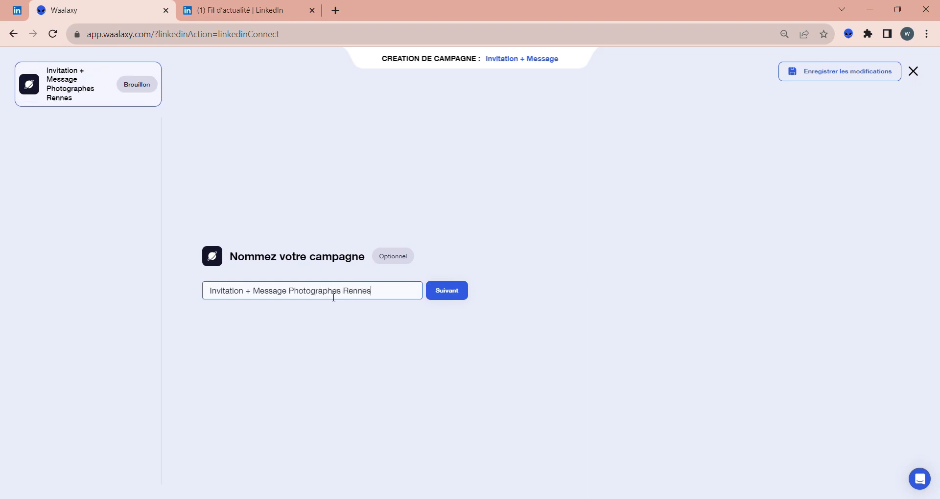
pyautogui.click(463, 297)
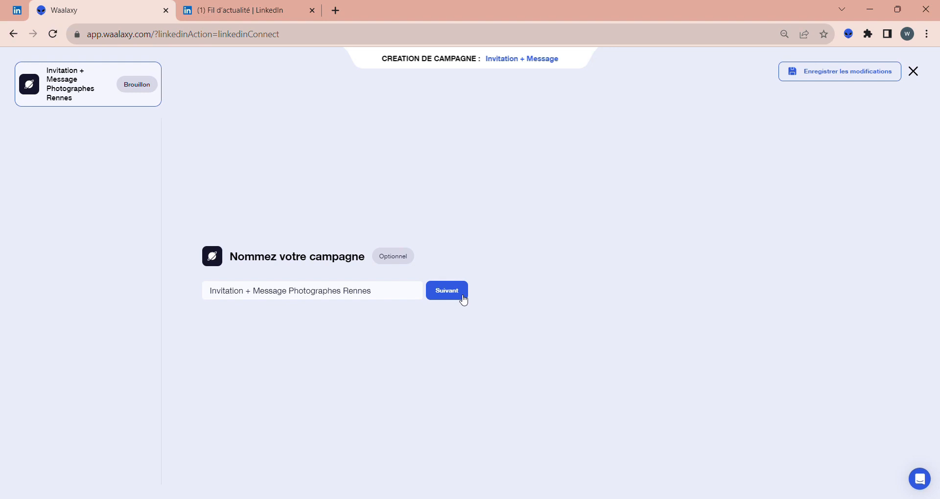
pyautogui.click(463, 299)
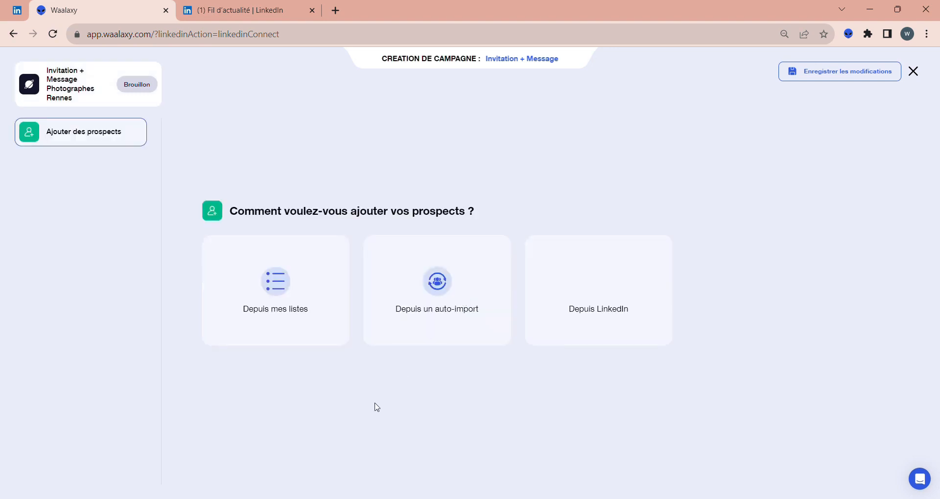
# Choose the existing list Photographe-Rennes as the source of the campaign's prospects
pyautogui.click(296, 305)
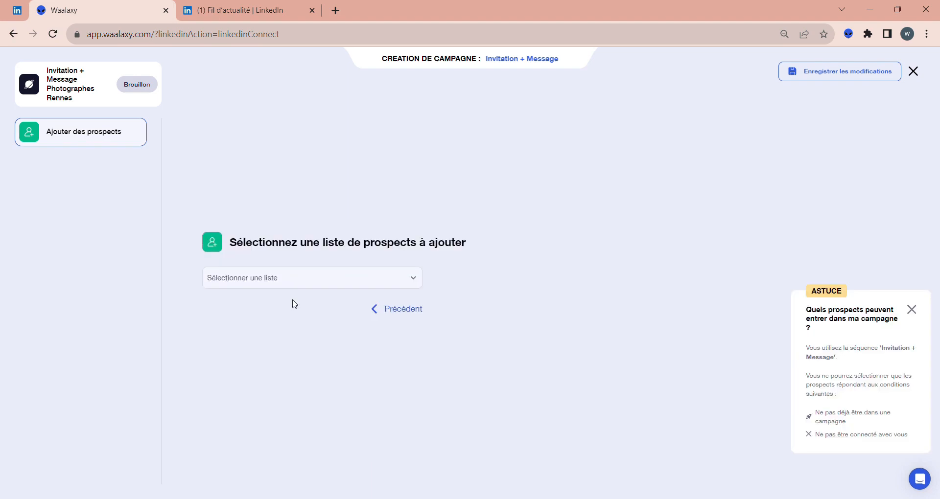
pyautogui.click(338, 283)
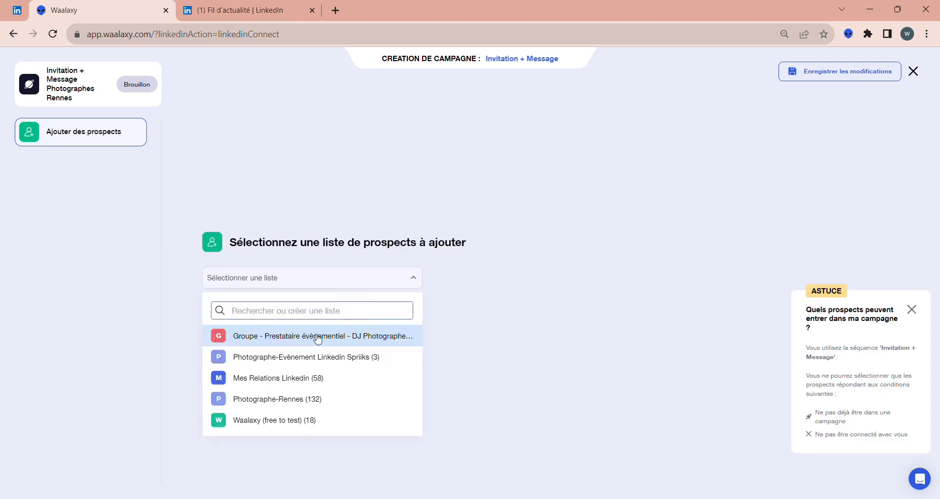
pyautogui.click(310, 399)
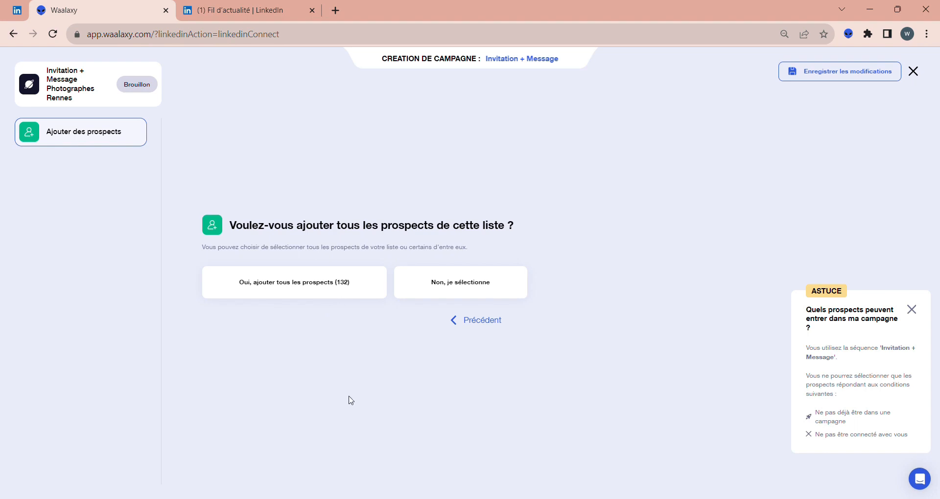
# Select only the second, third and fourth prospects of the list, save them to the campaign and continue
pyautogui.click(485, 287)
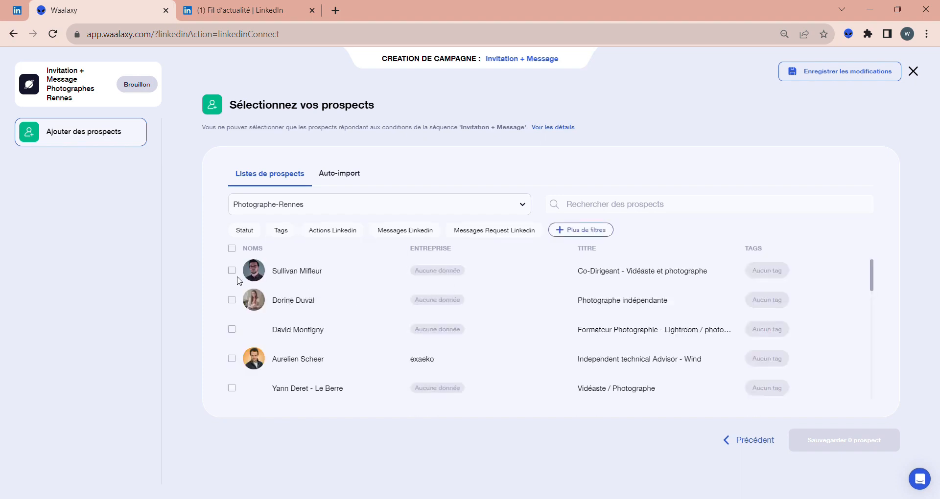
pyautogui.click(233, 301)
pyautogui.click(233, 330)
pyautogui.click(233, 359)
pyautogui.click(837, 449)
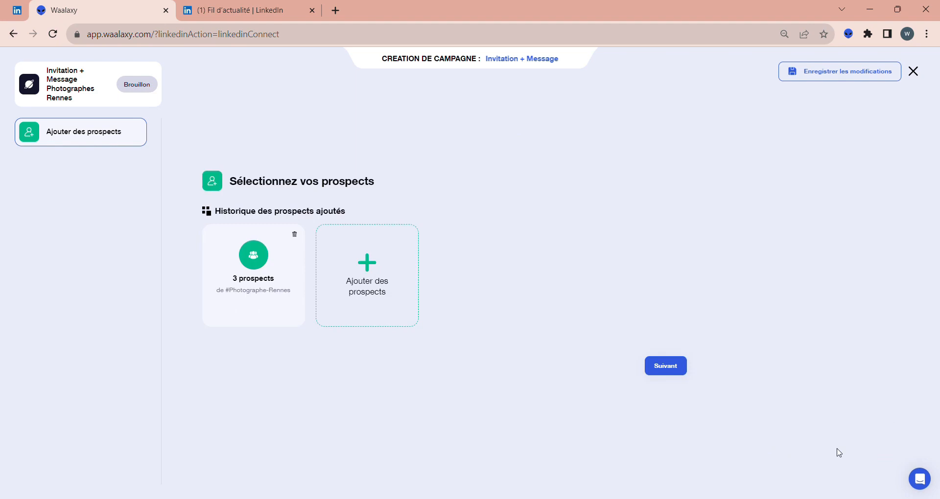
pyautogui.click(666, 368)
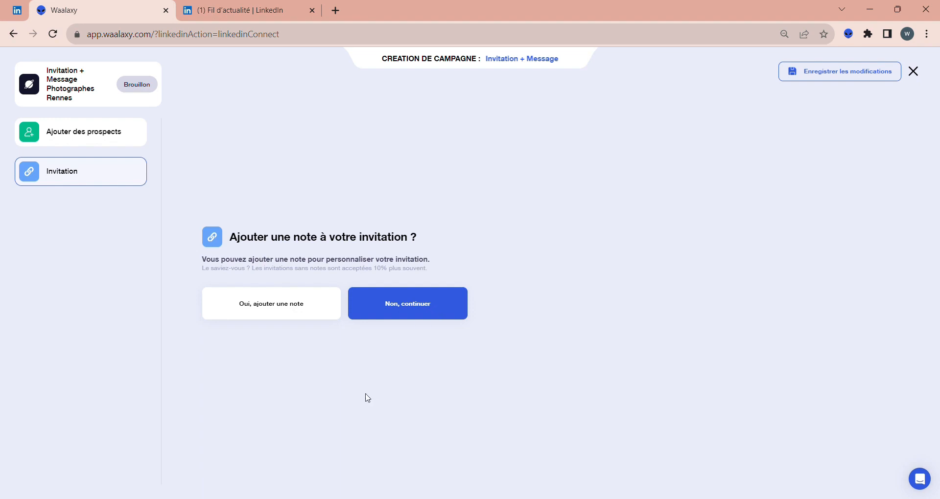
# Add an invitation note from the template "J'aimerais rejoindre votre réseau" and accept the 1-day delay after the invitation
pyautogui.click(276, 312)
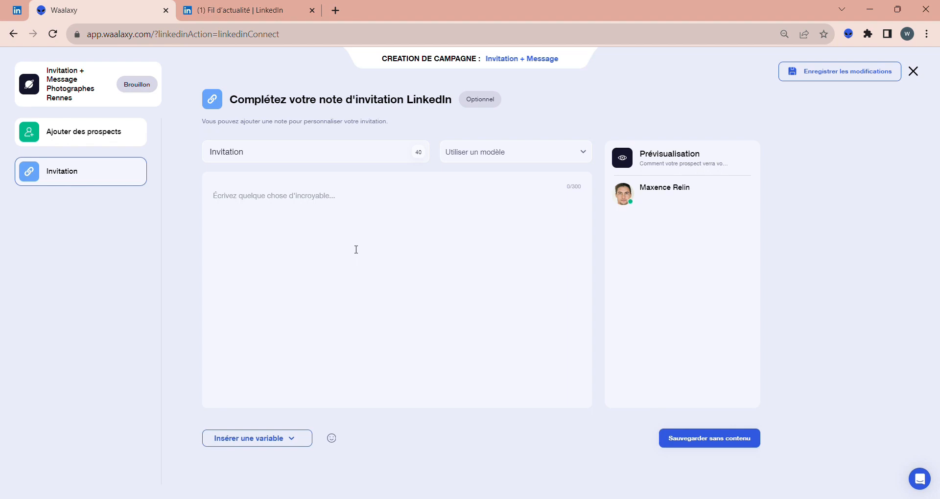
pyautogui.click(489, 162)
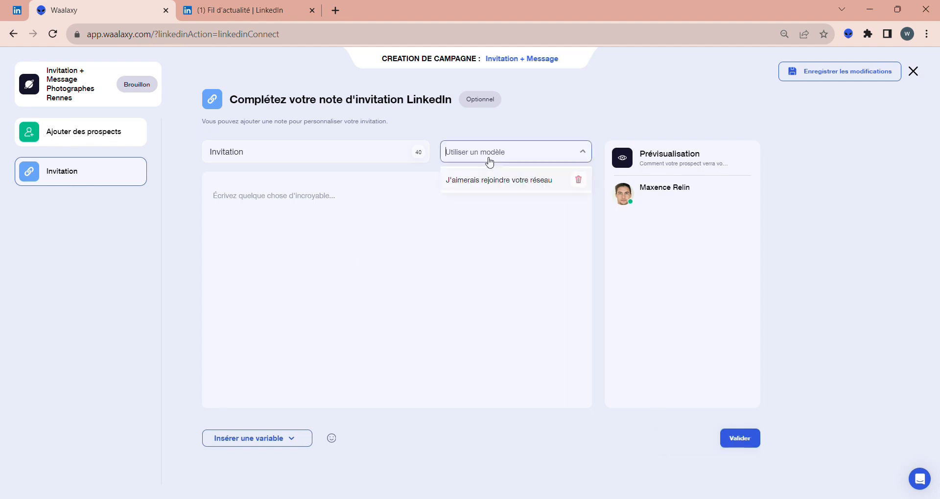
pyautogui.click(492, 179)
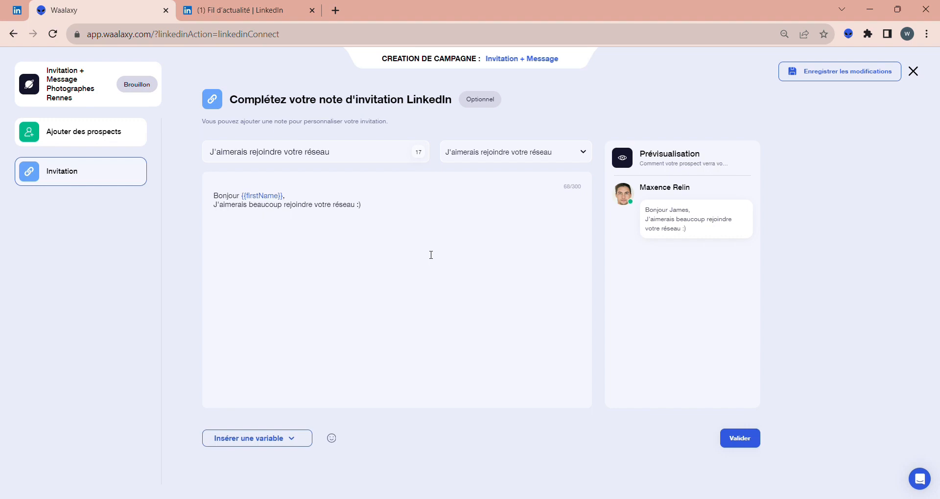
pyautogui.click(275, 439)
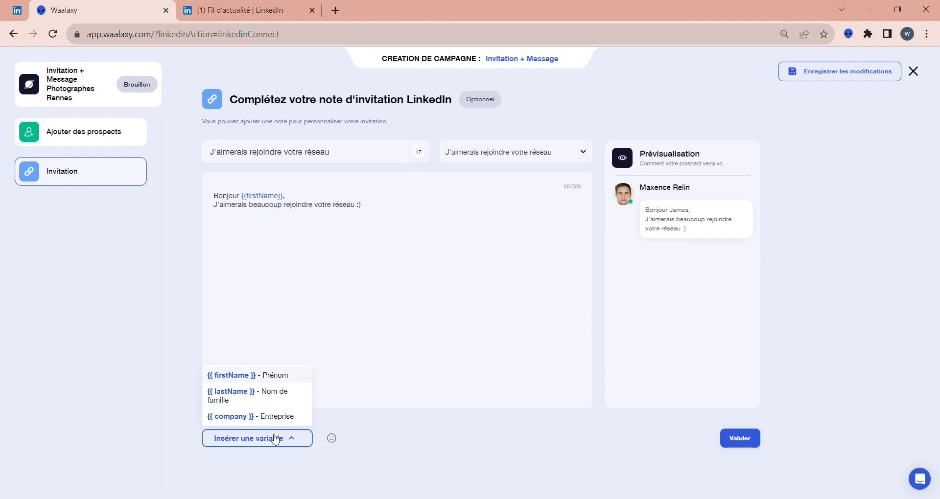
pyautogui.click(275, 438)
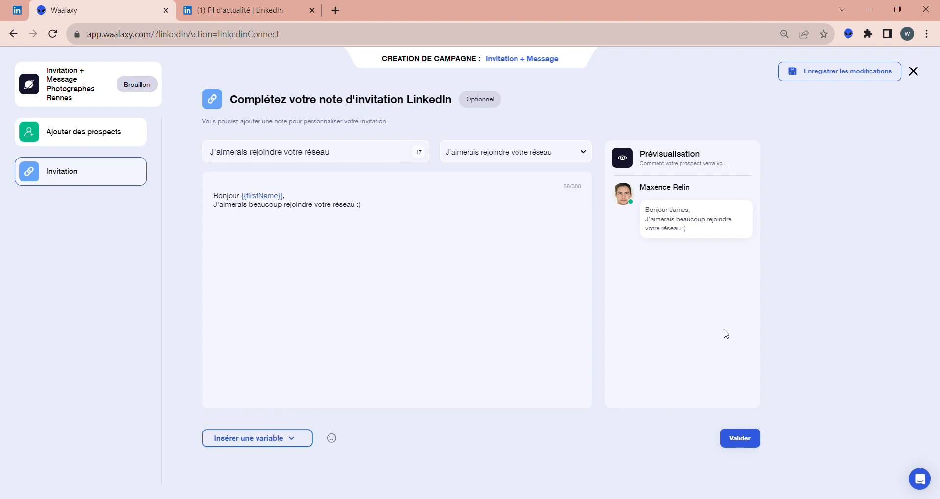
pyautogui.click(750, 444)
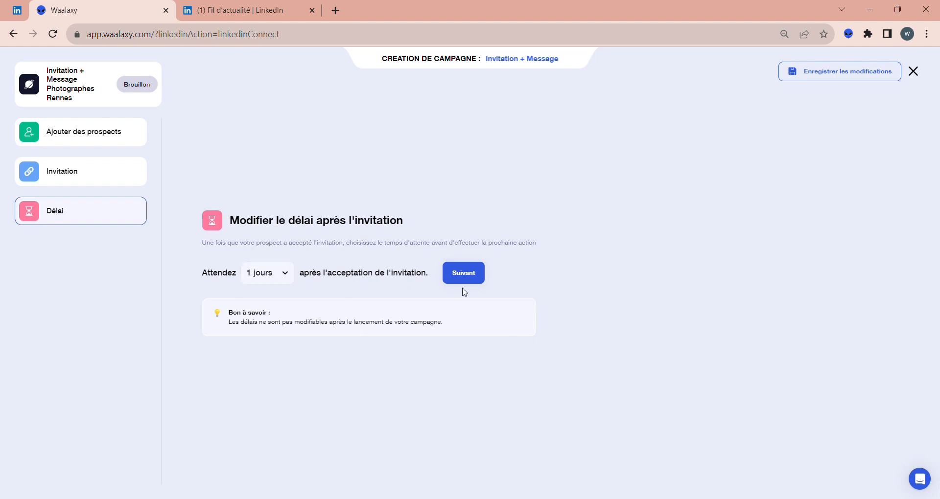
pyautogui.click(478, 282)
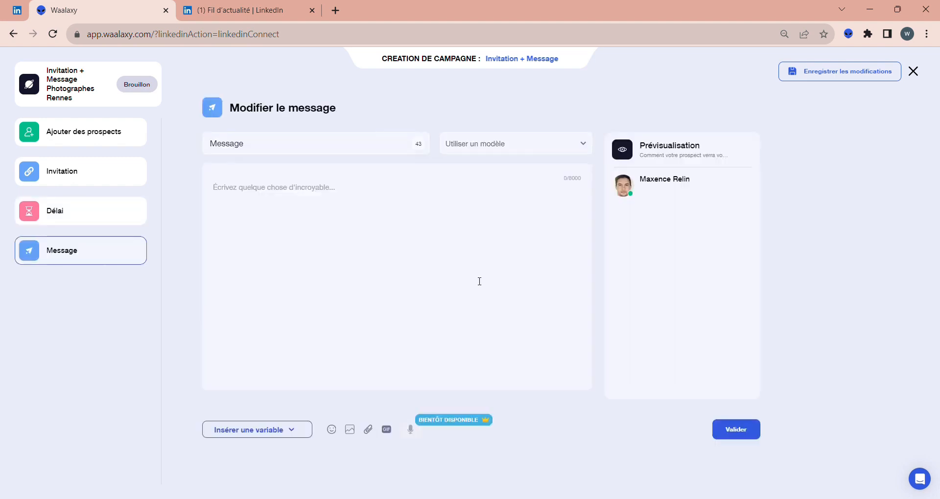
# Write "Rédaction du message" as the follow-up message and launch the campaign
pyautogui.write('Rédaction')
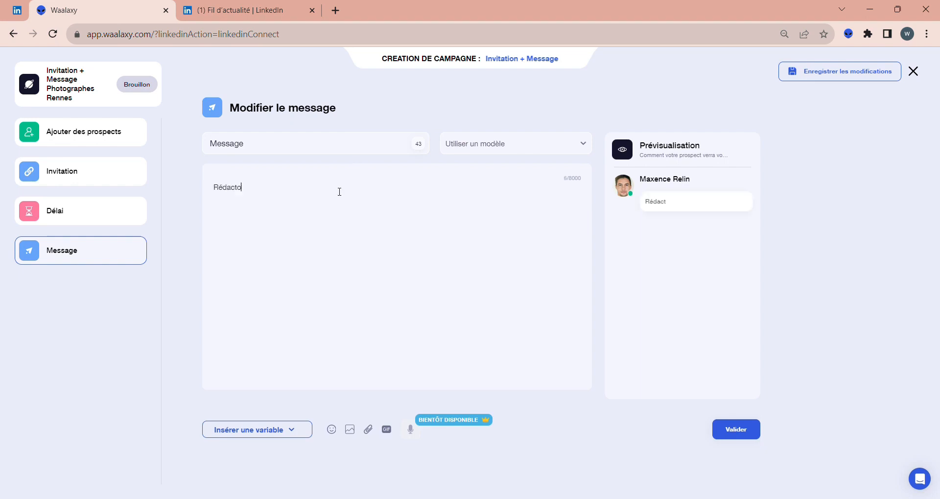
pyautogui.write(' du message')
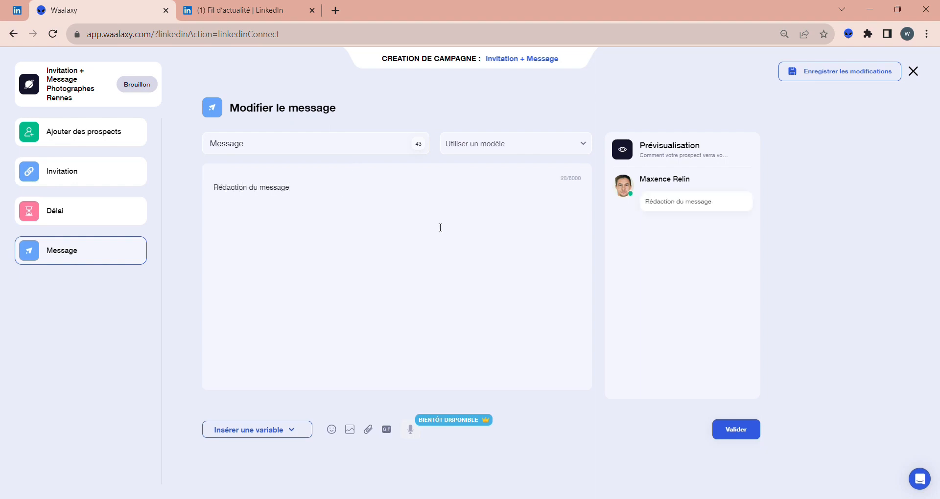
pyautogui.click(732, 431)
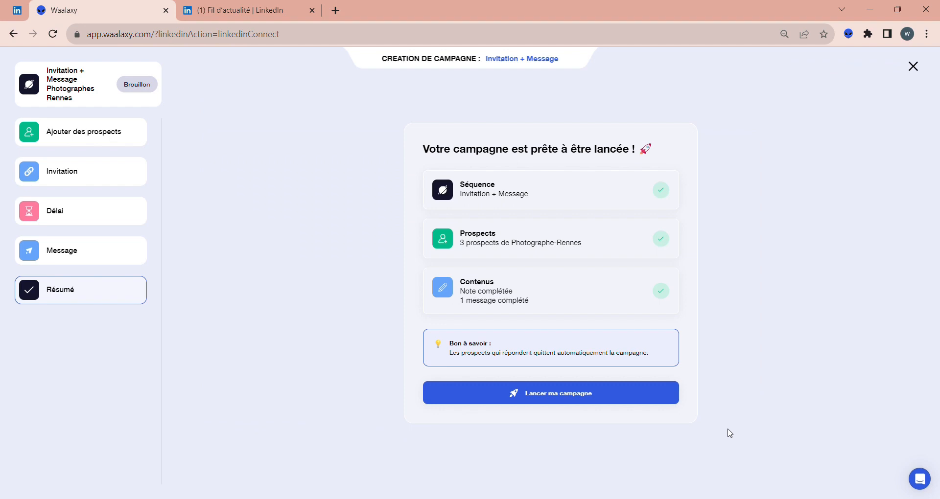
pyautogui.click(585, 400)
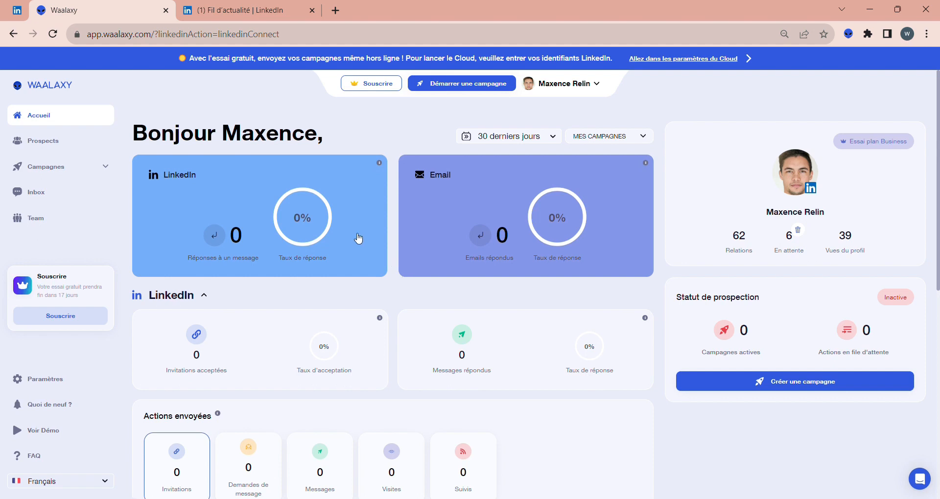
# Browse the sequences for another campaign and filter them to include Invitation and 3 Messages
pyautogui.click(453, 90)
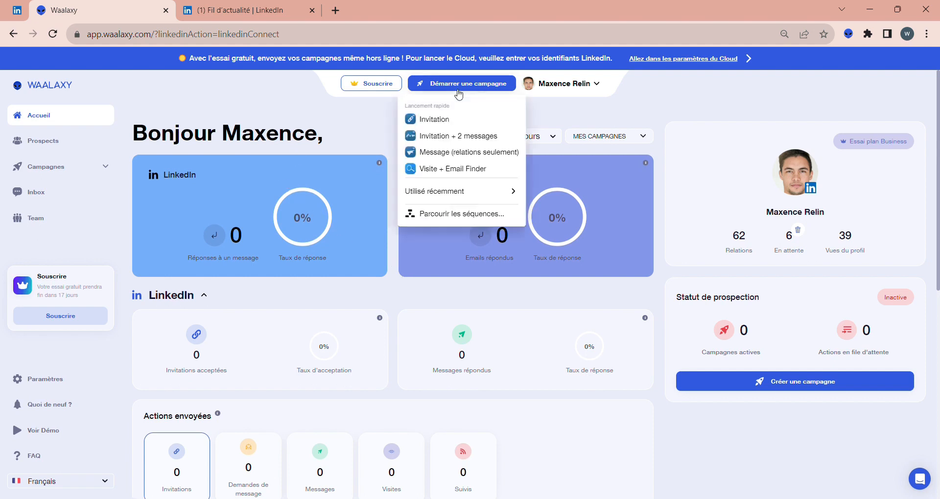
pyautogui.click(469, 215)
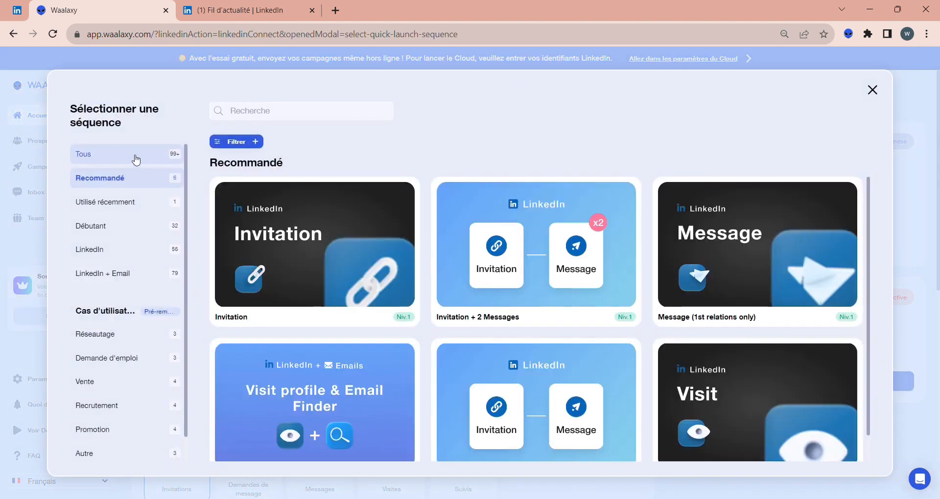
pyautogui.click(245, 142)
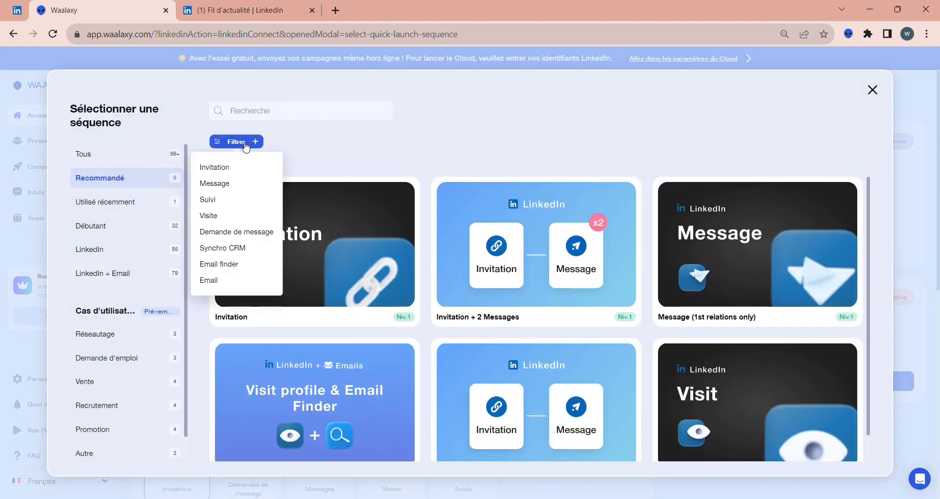
pyautogui.click(220, 168)
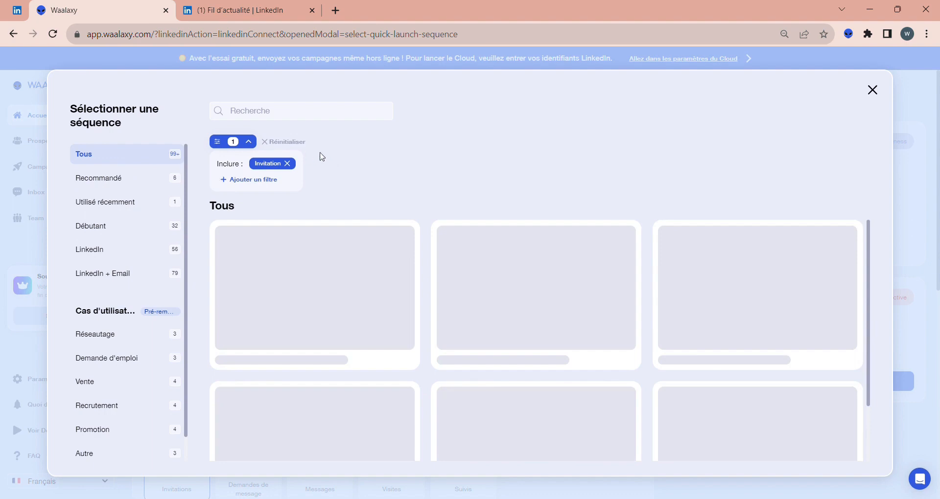
pyautogui.click(268, 179)
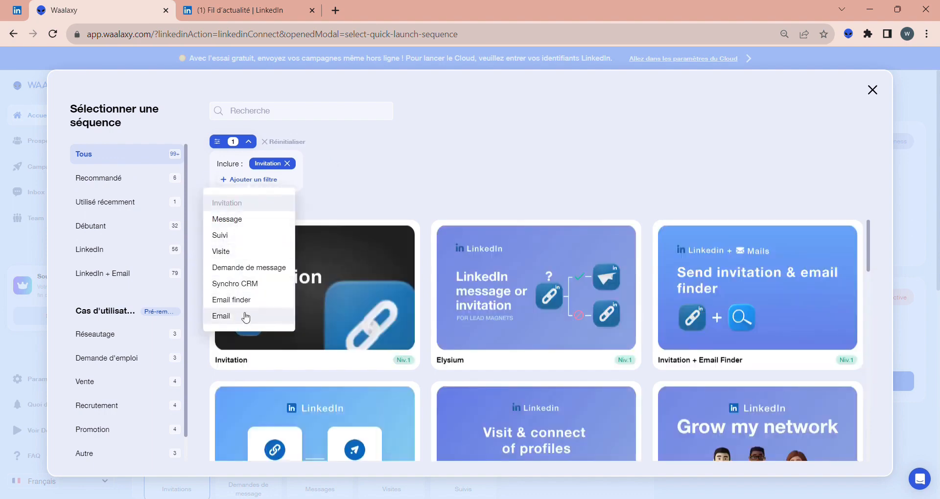
pyautogui.click(242, 220)
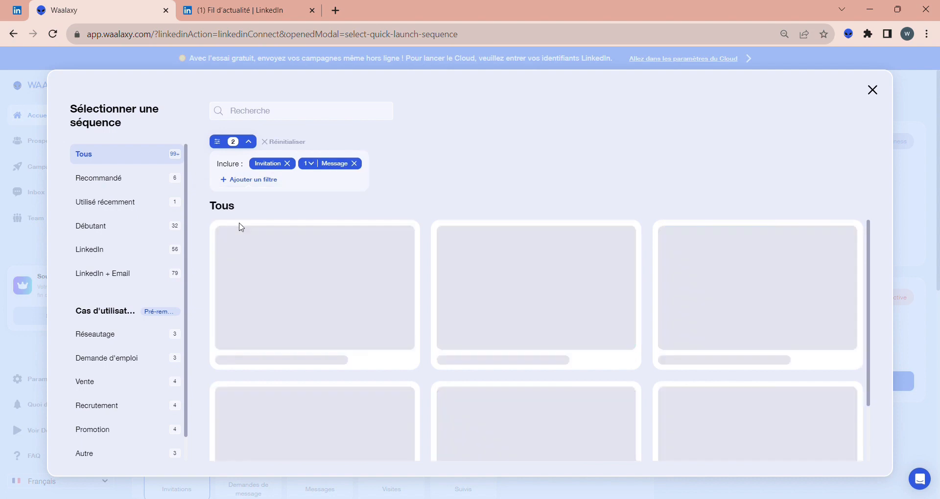
pyautogui.click(314, 163)
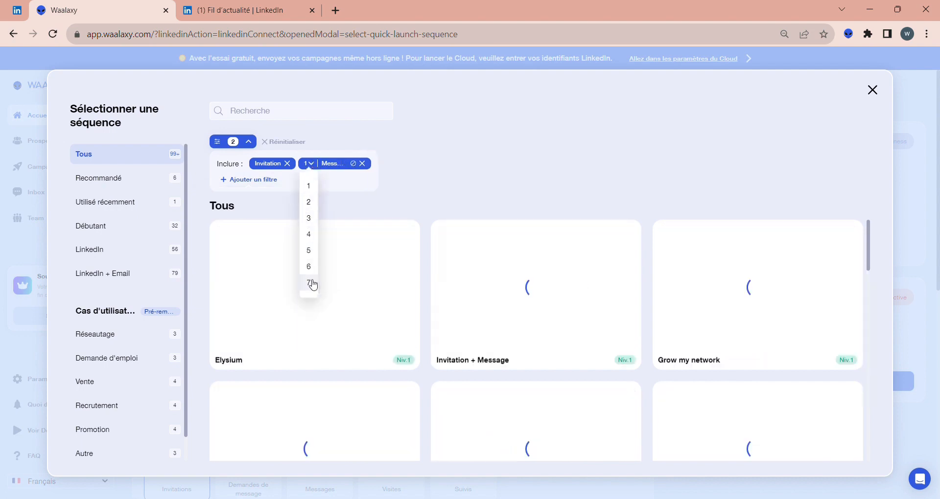
pyautogui.click(317, 225)
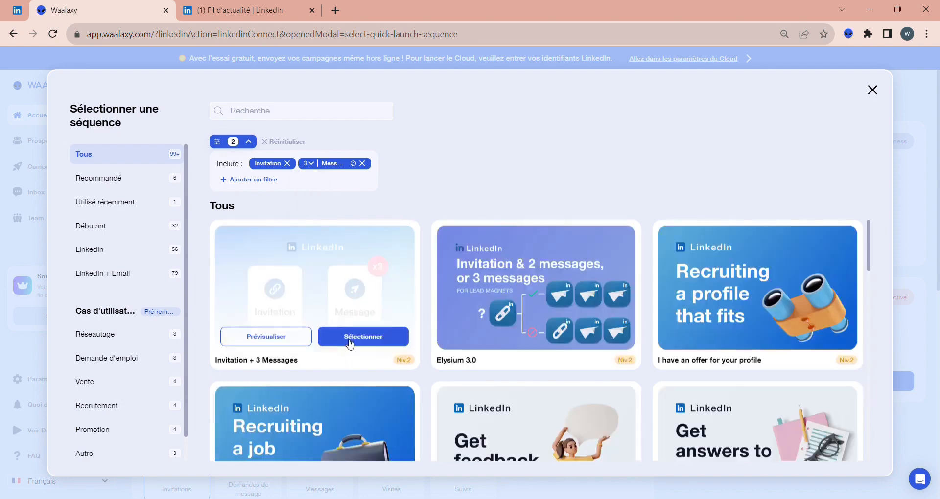
# Choose the Invitation + 3 Messages sequence and name the campaign "Invitation + 3 Messages - Photographes Rennes"
pyautogui.click(346, 341)
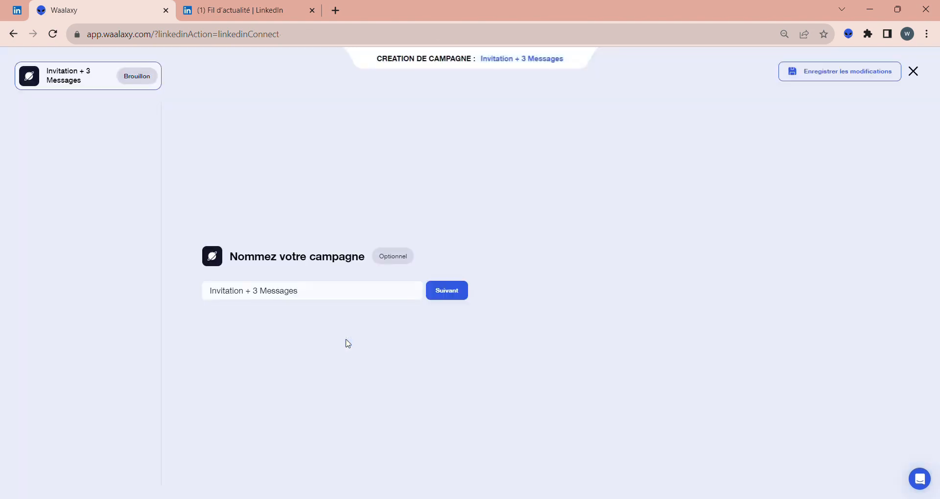
pyautogui.click(344, 296)
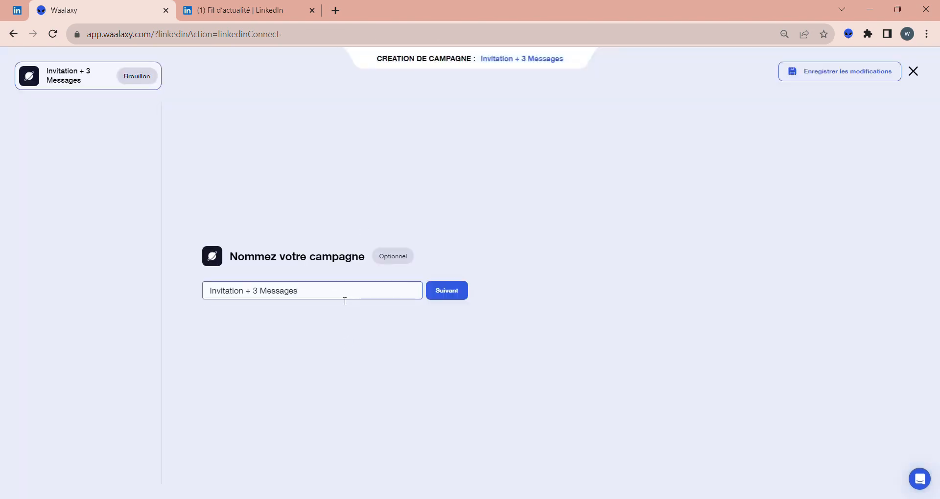
pyautogui.write('- Photographes Rennes')
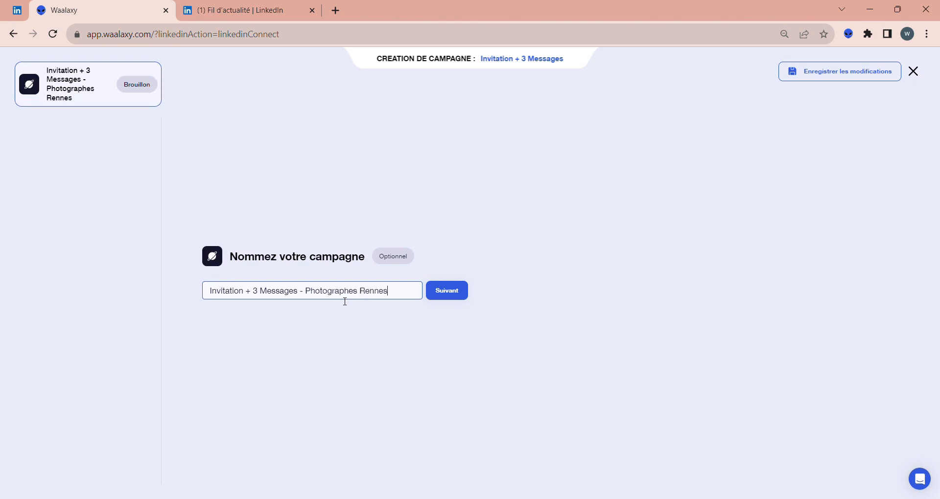
pyautogui.click(463, 293)
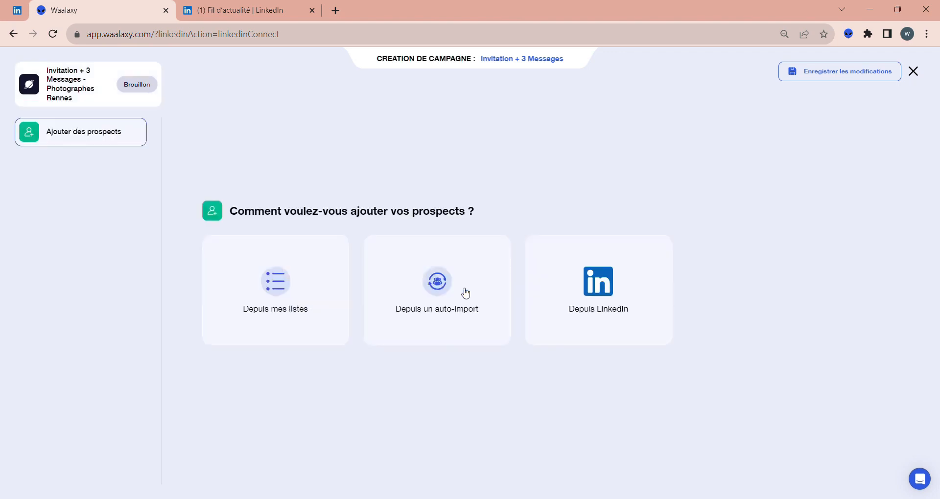
# Add all prospects from the existing Photographe-Rennes list to the campaign
pyautogui.click(290, 302)
pyautogui.click(301, 281)
pyautogui.click(297, 382)
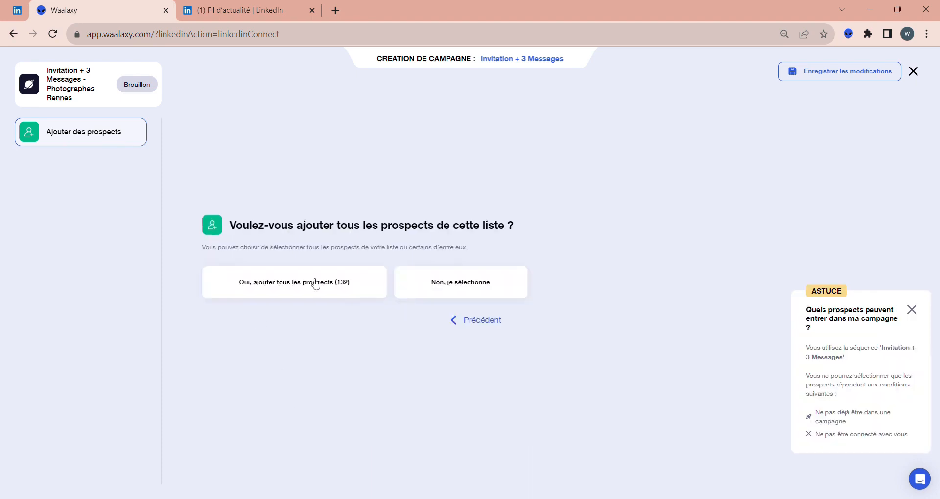
pyautogui.click(316, 283)
# Set the invitation to go out without a note and accept the 1-day delay after its acceptance
pyautogui.click(379, 297)
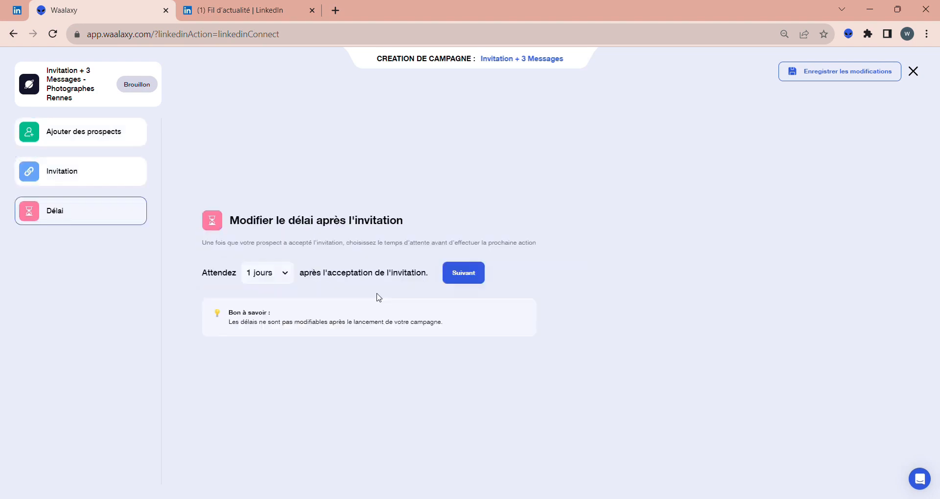
pyautogui.click(462, 274)
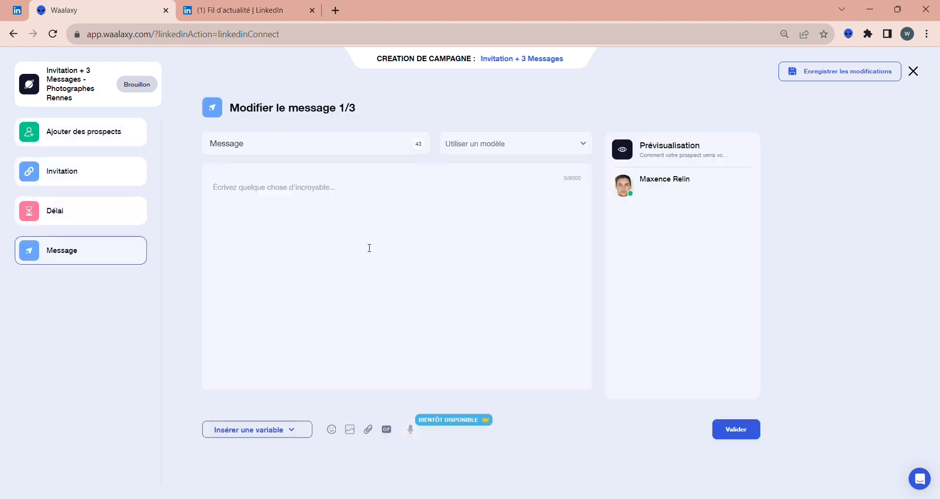
# Write "Rédaction du premier message" as the first message and validate it
pyautogui.write('Rédaction d')
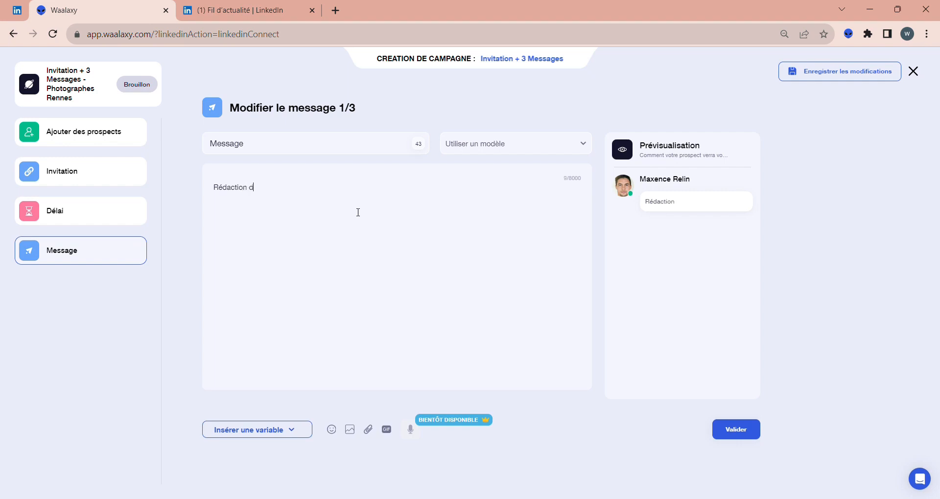
pyautogui.write('u premier message')
pyautogui.click(740, 432)
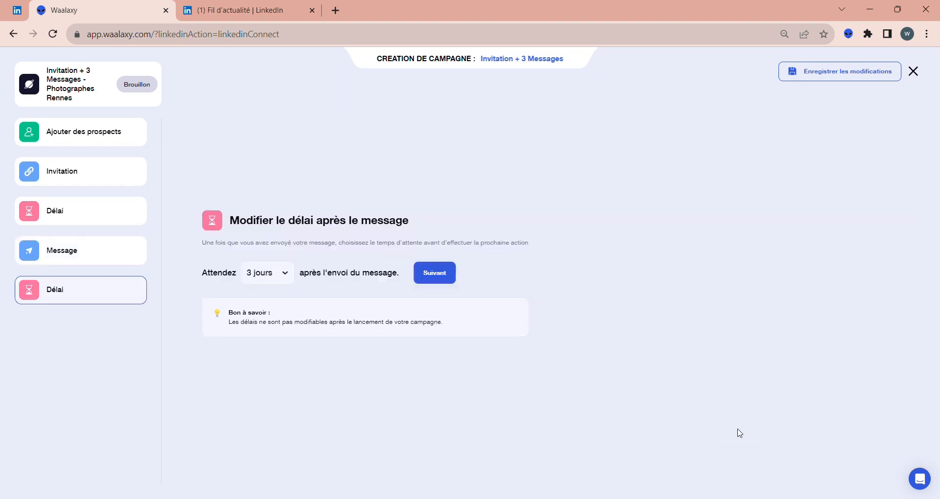
# Choose the number of days to wait after the first message is sent and continue to the second message
pyautogui.click(273, 276)
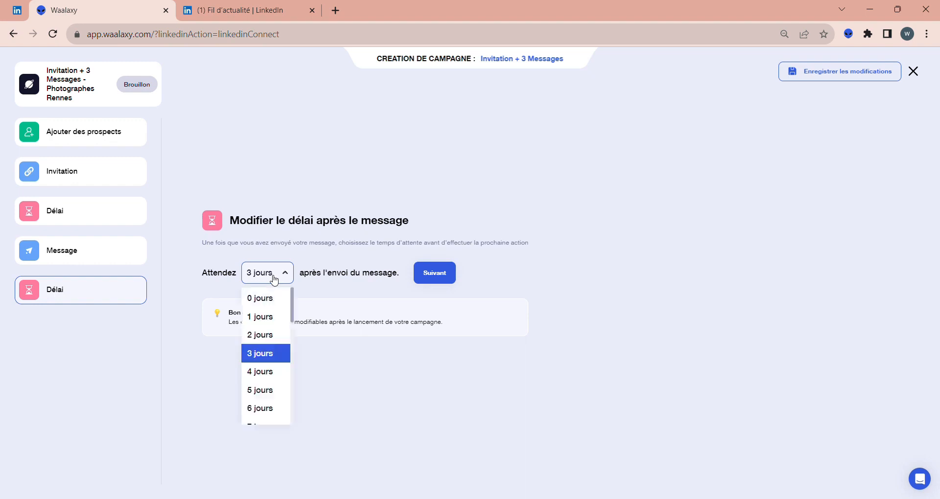
pyautogui.click(392, 388)
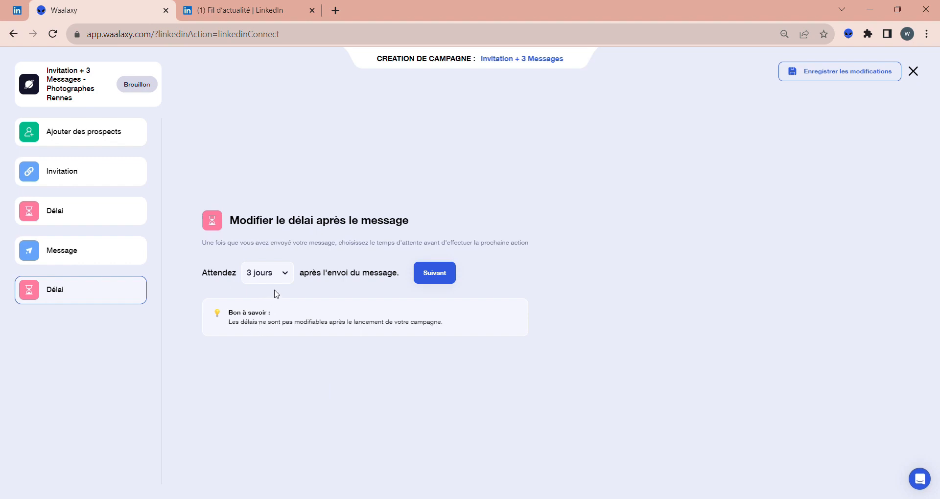
pyautogui.click(278, 273)
pyautogui.click(260, 424)
pyautogui.click(425, 279)
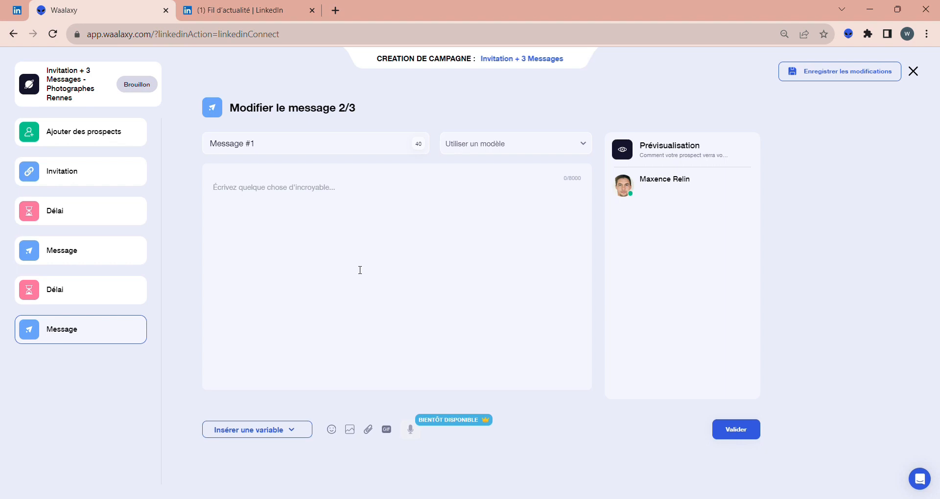
# Write "Rédaction du second message" as the second message and validate it
pyautogui.write('Réda')
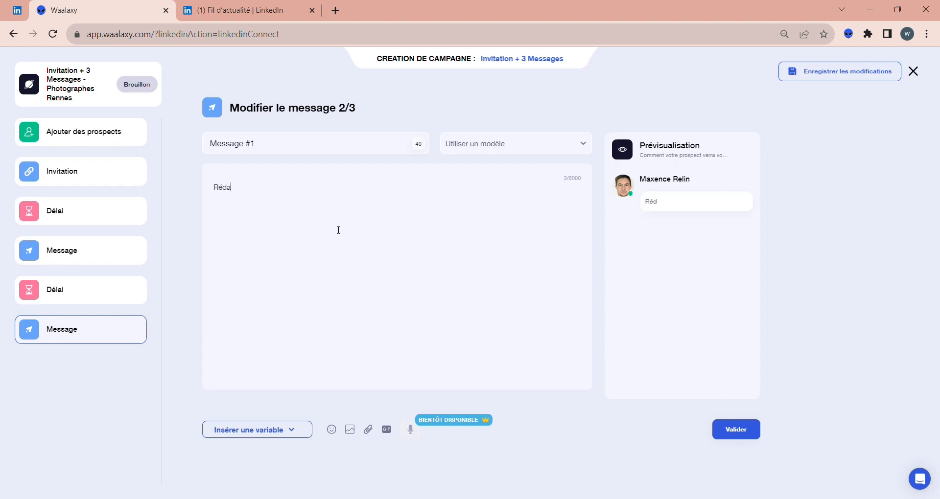
pyautogui.write('ction du second message')
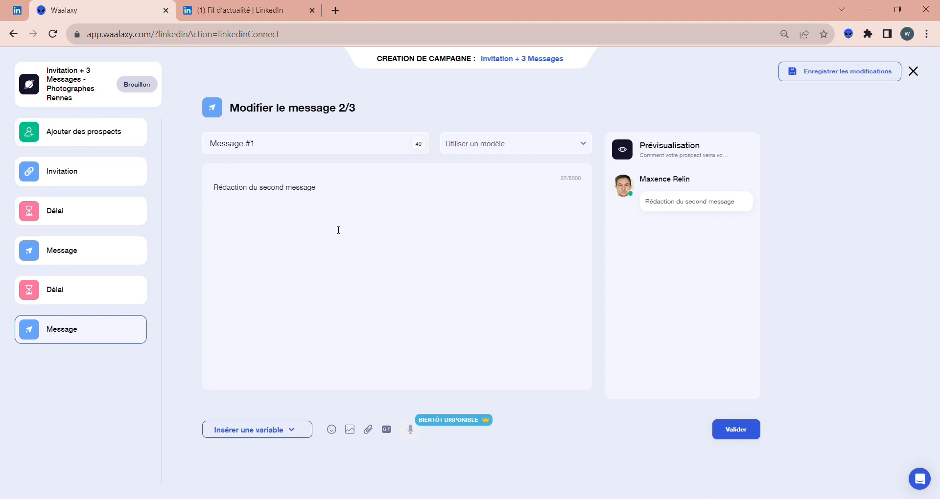
pyautogui.click(748, 430)
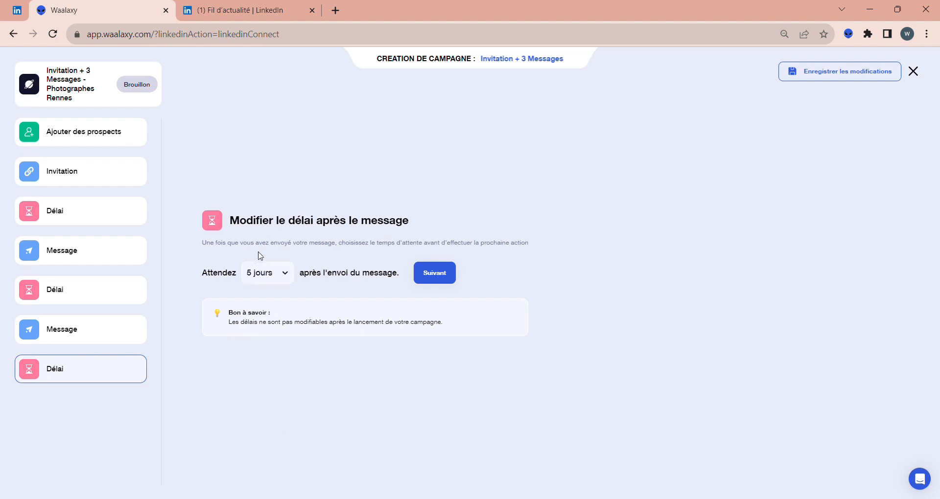
# Choose the number of days to wait after the second message is sent and continue to the third message
pyautogui.click(284, 273)
pyautogui.click(272, 426)
pyautogui.click(449, 277)
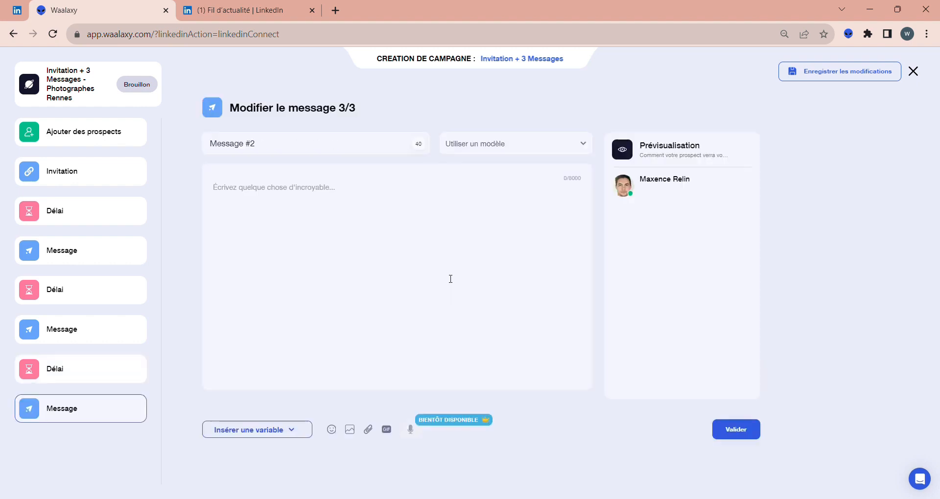
# Write "Rédaction du troisième message" as the third message and validate it to reach the campaign summary
pyautogui.click(395, 224)
pyautogui.write('Rédacti')
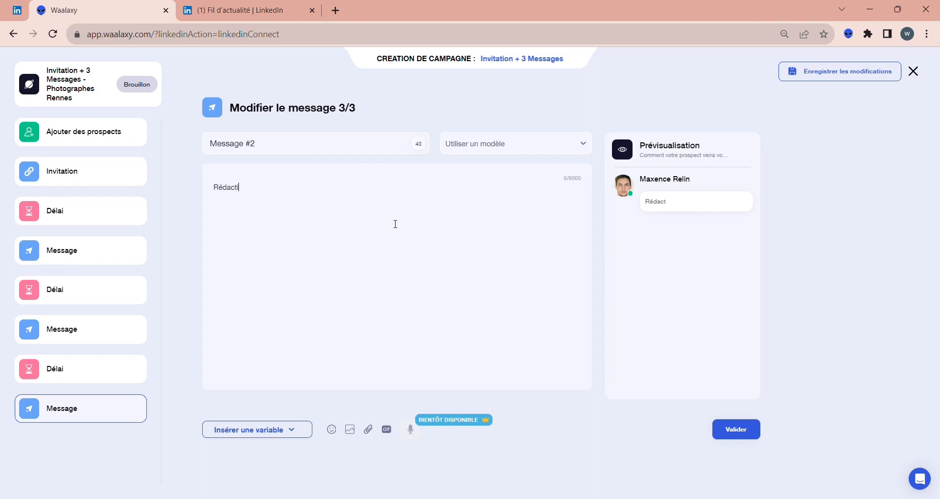
pyautogui.write('on du troisième me')
pyautogui.press('BackSpace')
pyautogui.press('BackSpace')
pyautogui.press('BackSpace')
pyautogui.press('BackSpace')
pyautogui.write('ième message')
pyautogui.click(735, 431)
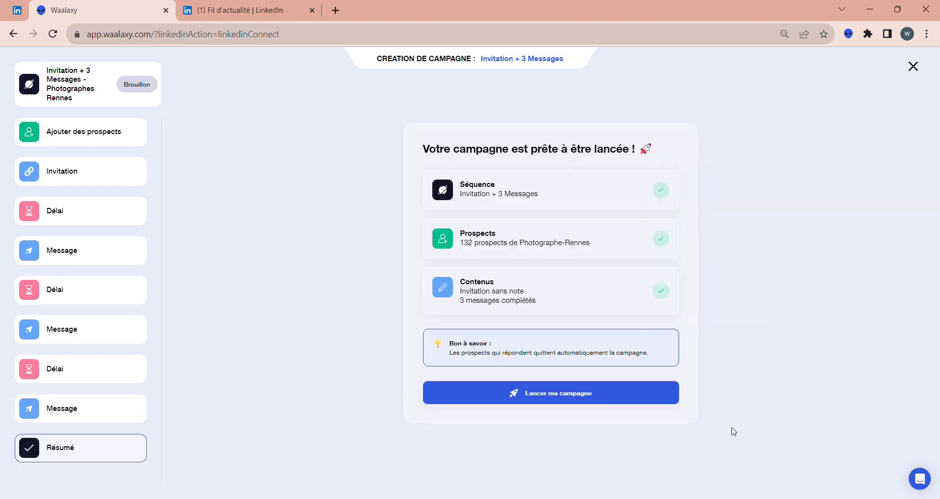